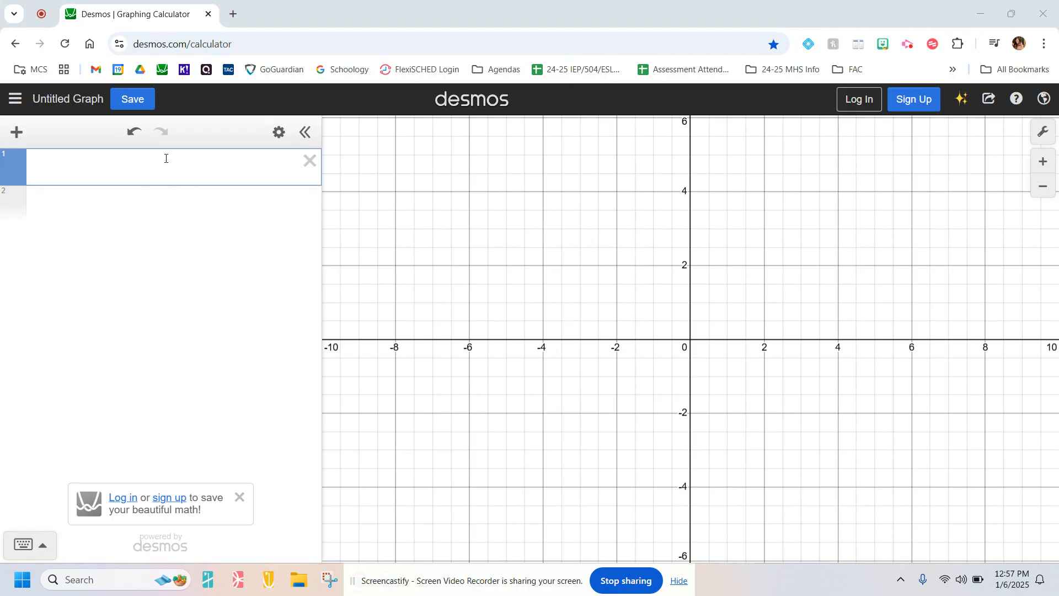
Step: Insert a table and fill its x₁ column with 15, 17, 15, 12, 10, 9, 7, 7, 7, 1, 12 and 15
click(14, 136)
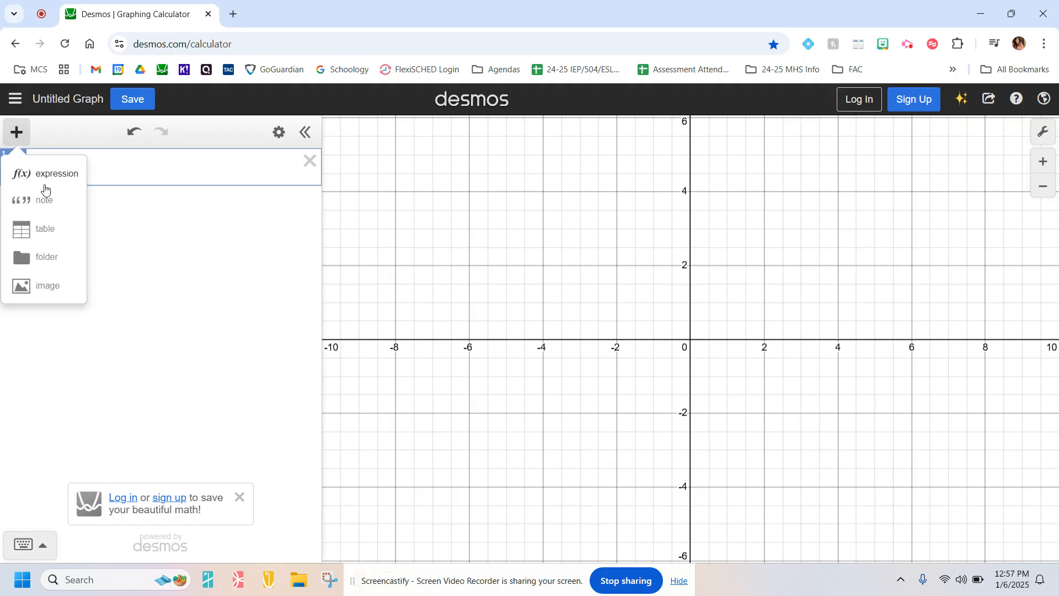
click(50, 228)
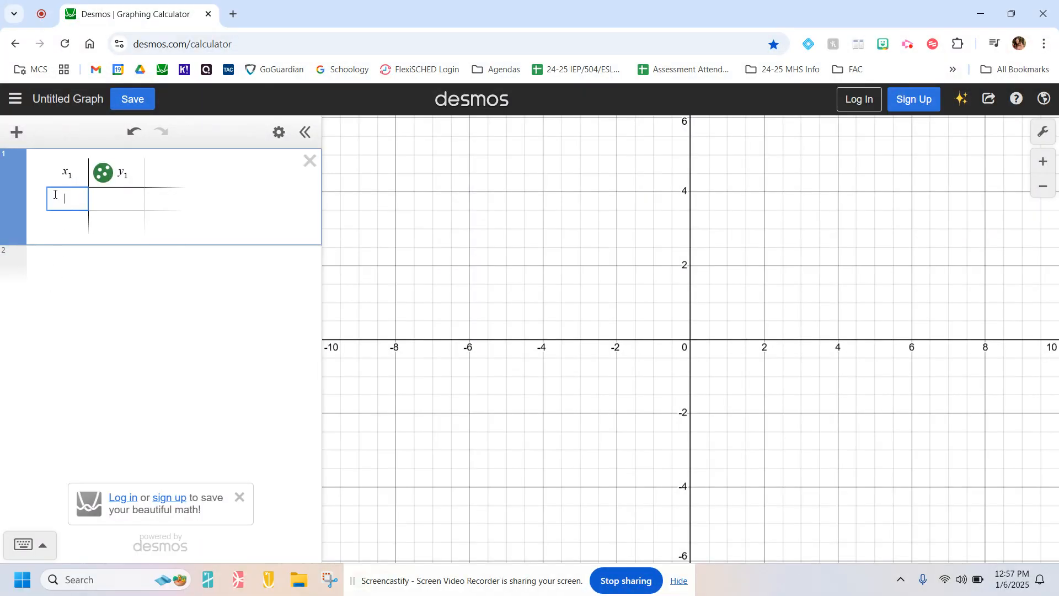
text(15)
key(Return)
text(17)
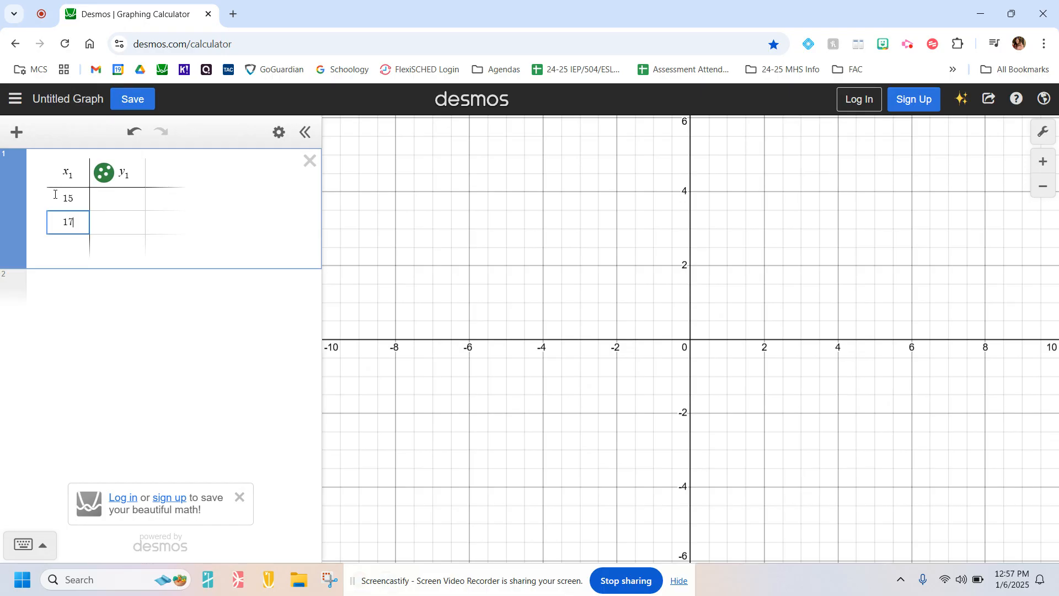
key(Return)
text(15)
key(Return)
text(12)
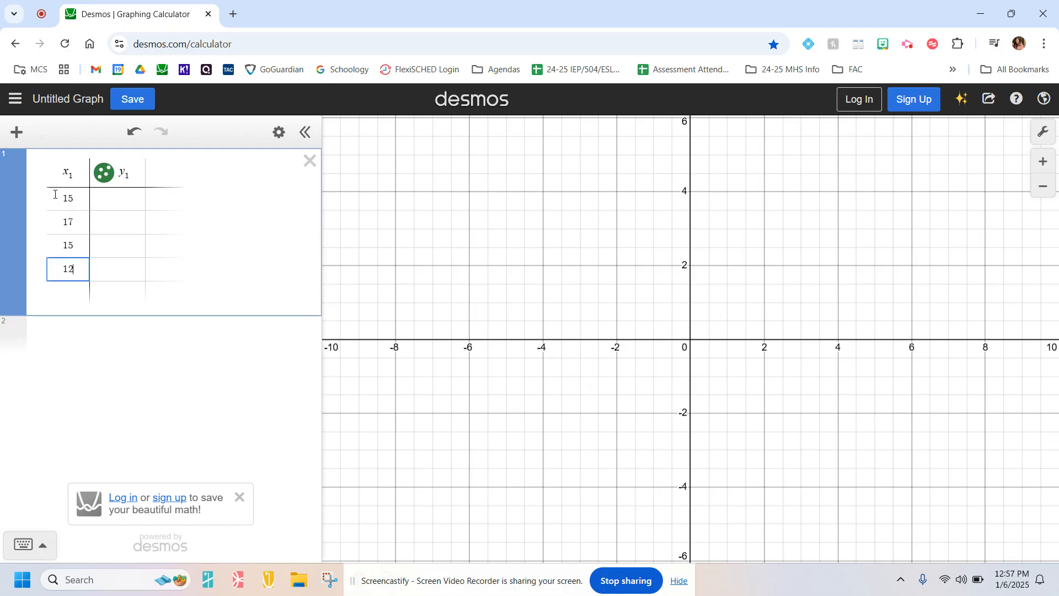
key(Return)
text(10)
key(Return)
text(9)
key(Return)
text(7)
key(Return)
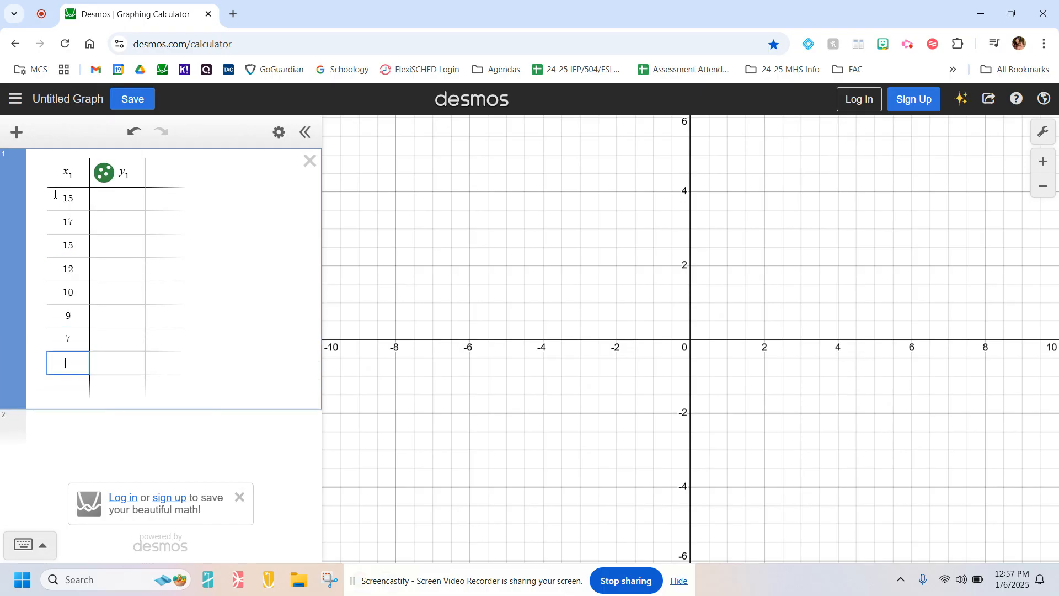
text(7)
key(Return)
text(7)
key(Return)
text(1)
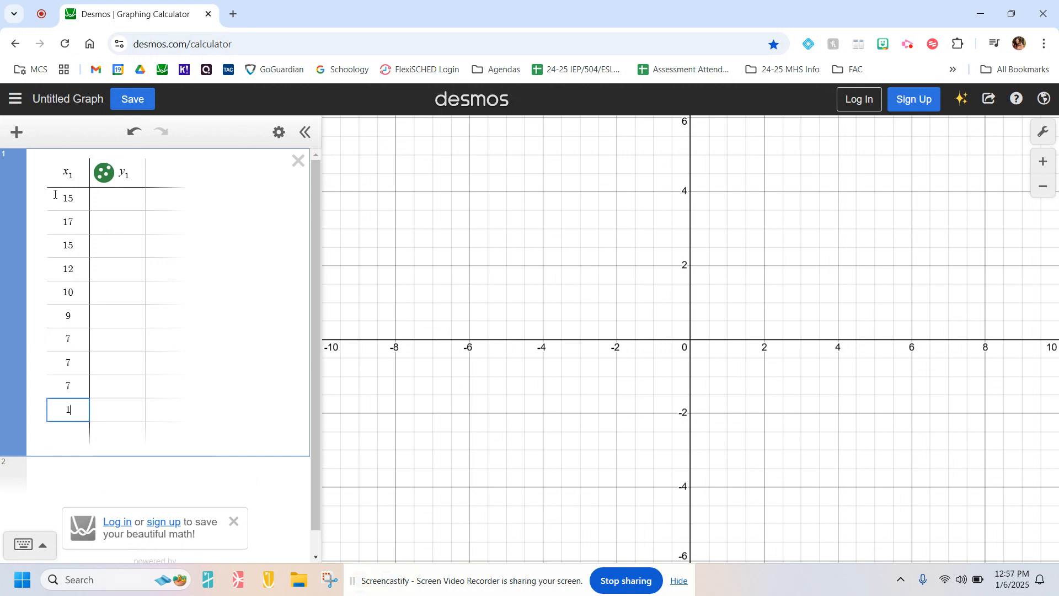
key(Return)
text(12)
key(Return)
text(15)
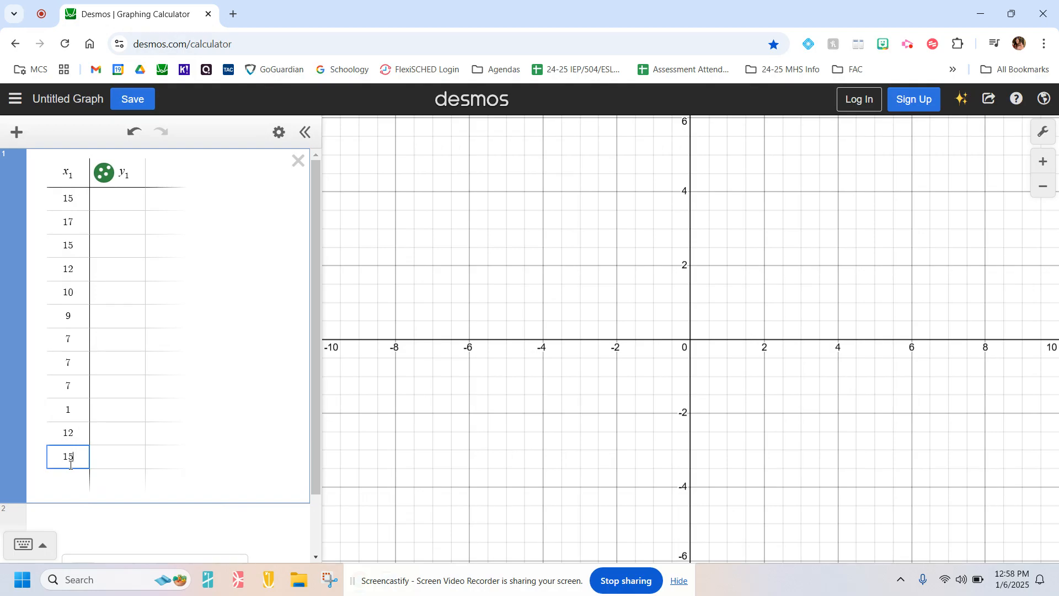
Step: Calculate the mean of the table's x₁ data in a new expression below the table, mean(x₁)
click(72, 520)
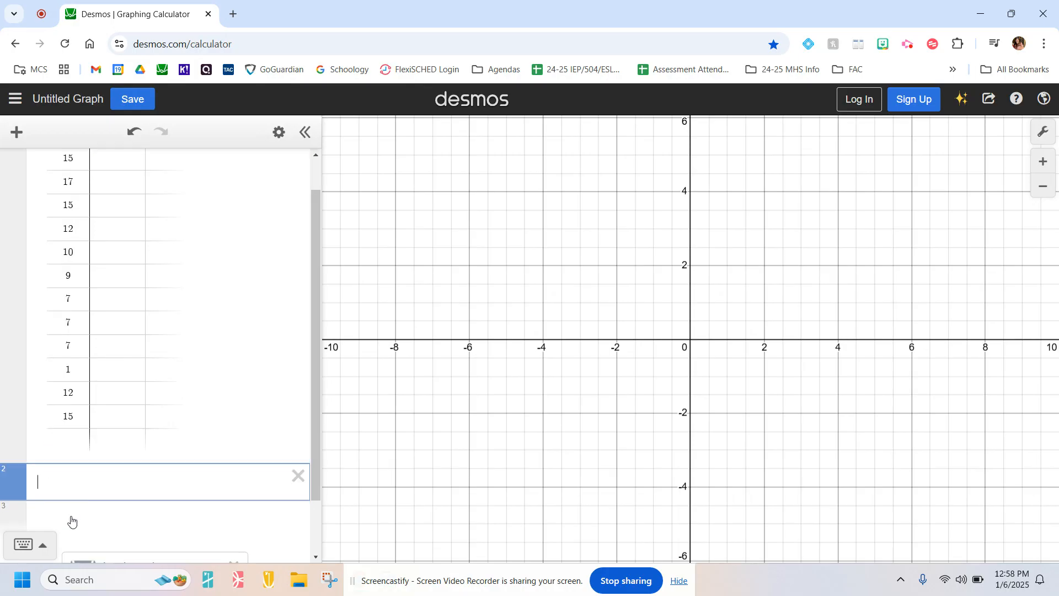
text(mean)
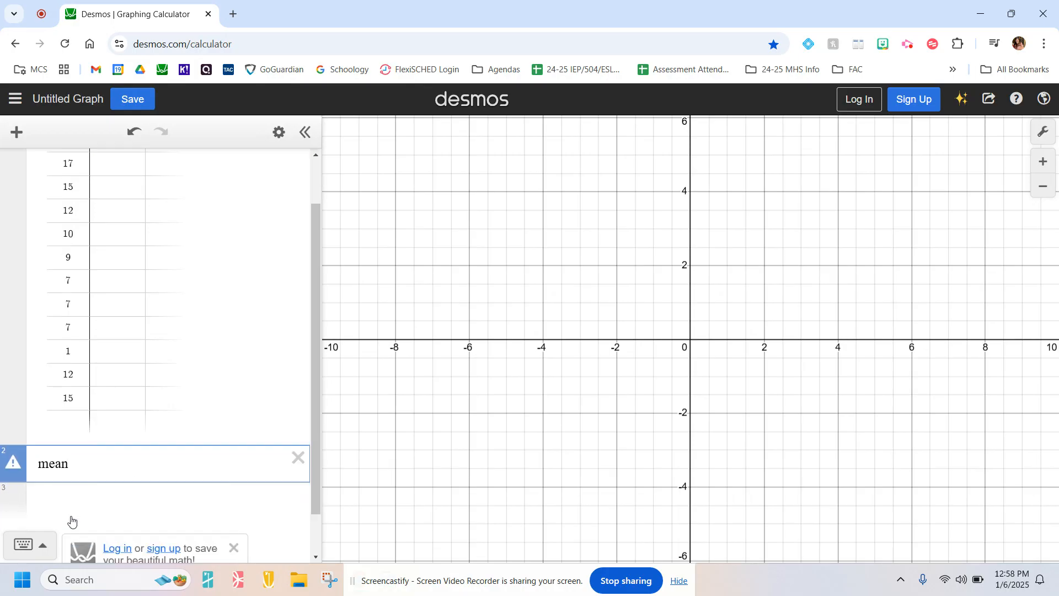
text(()
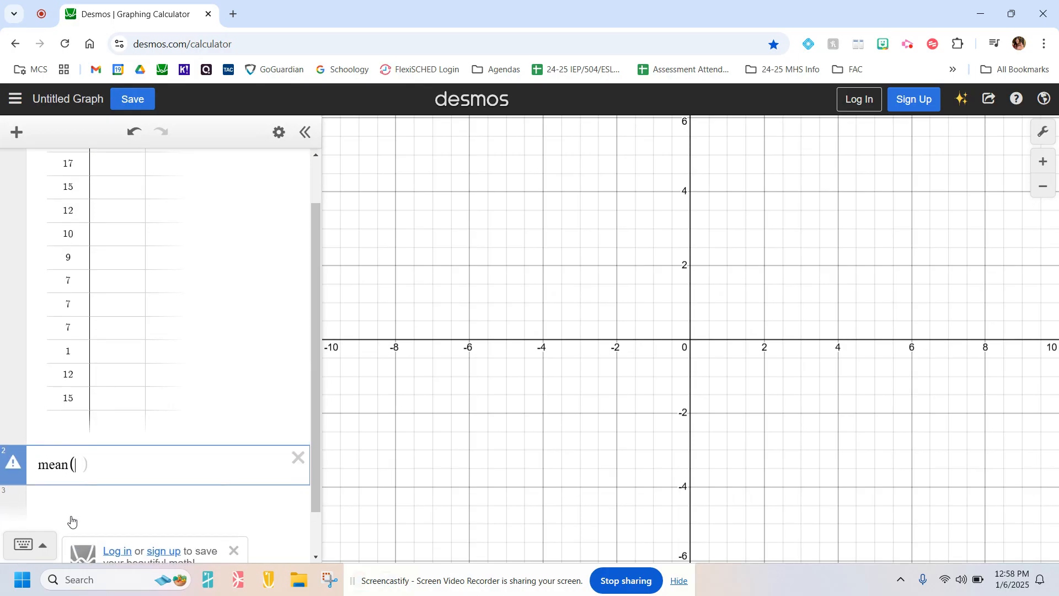
scroll(104, 376, up, 2)
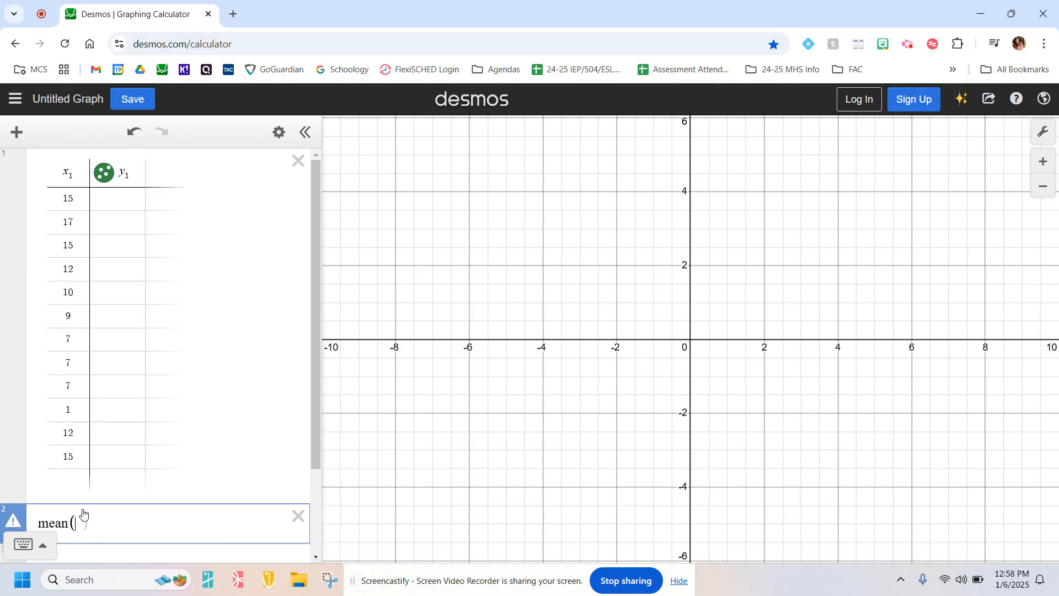
text(x1)
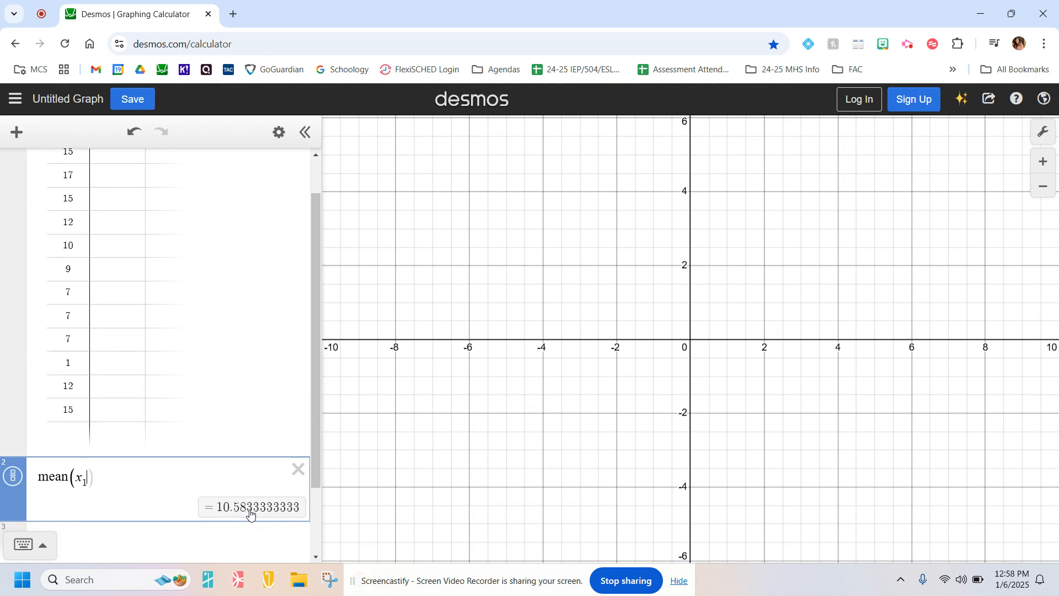
Step: Calculate the median of the data with median(x₁) below the mean, and start another expression line
click(168, 531)
text(m)
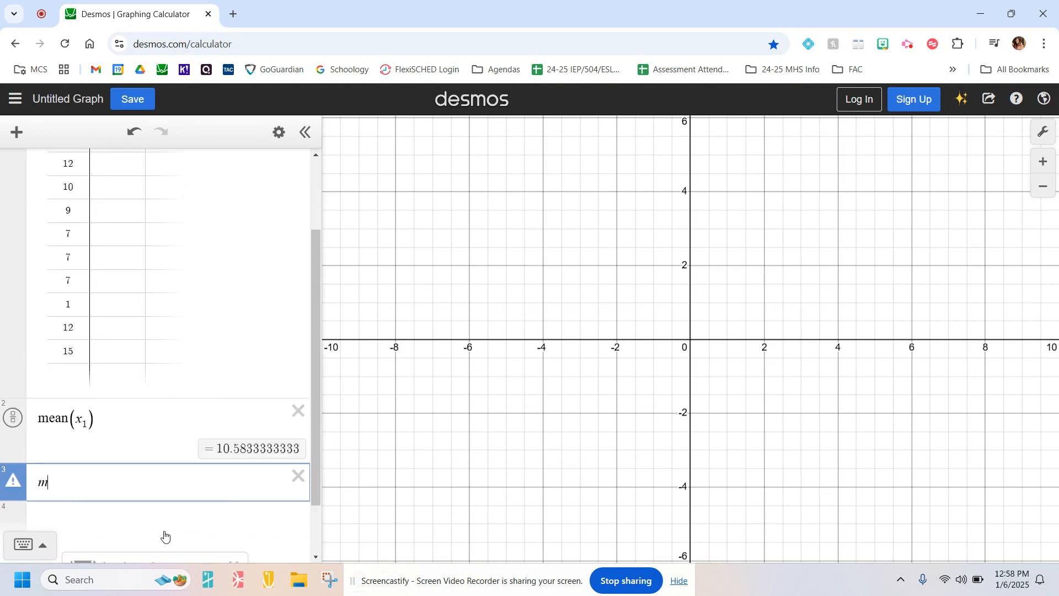
text(edian()
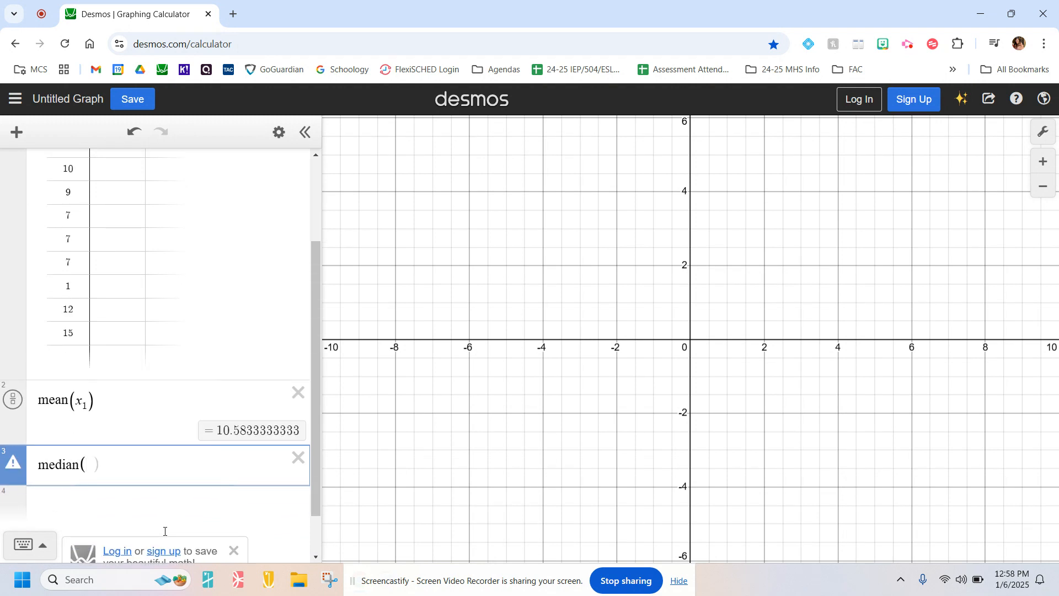
text(x1)
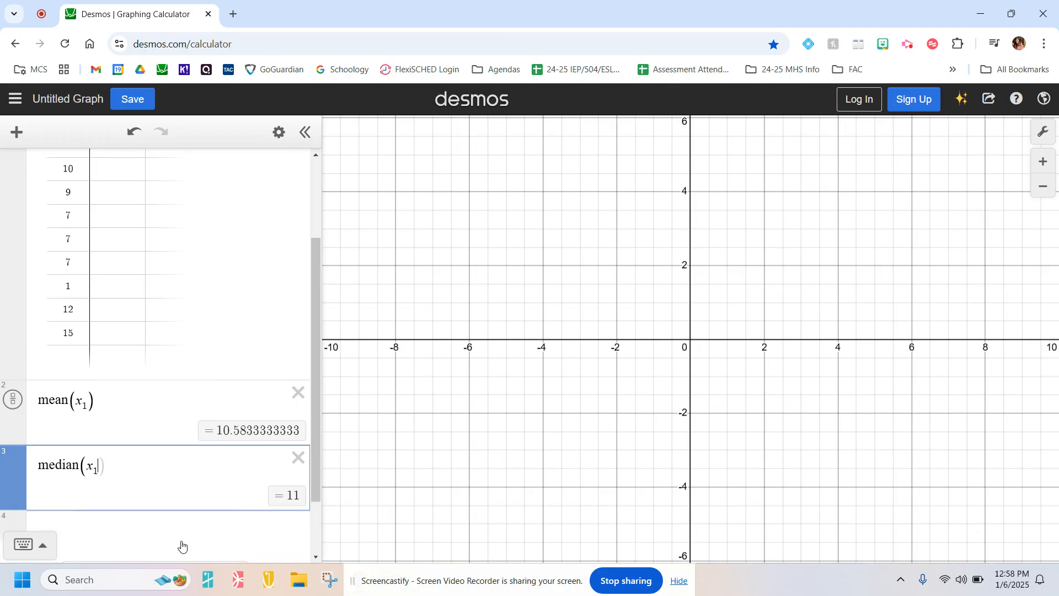
click(242, 528)
text(mode)
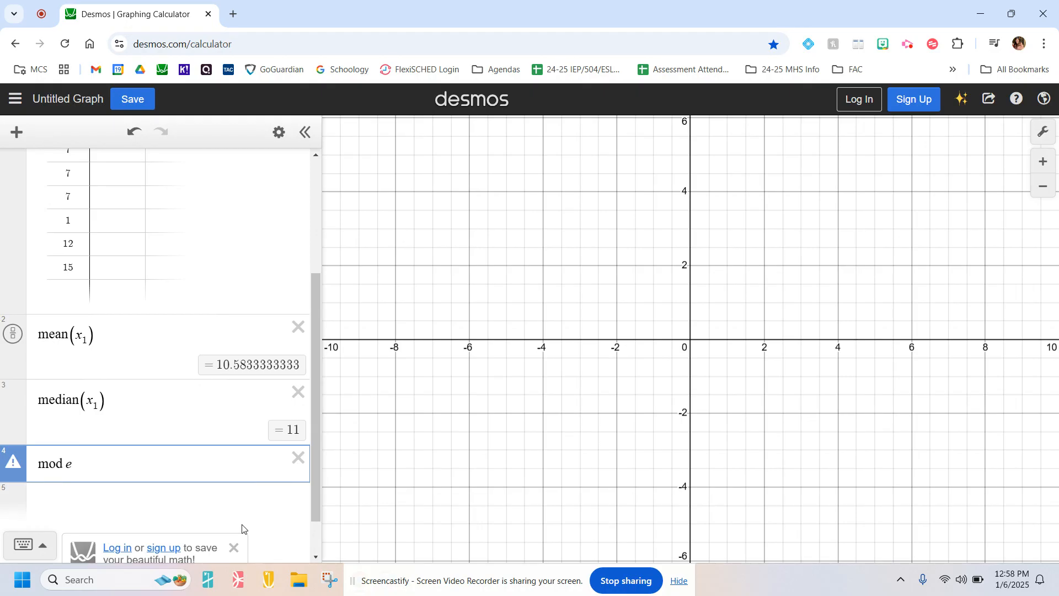
key(BackSpace)
key(BackSpace)
key(BackSpace)
key(BackSpace)
Step: Plot the data with dotplot(x₁), start a new expression line, and zoom the graph to fit the dot plot
text(dotplot()
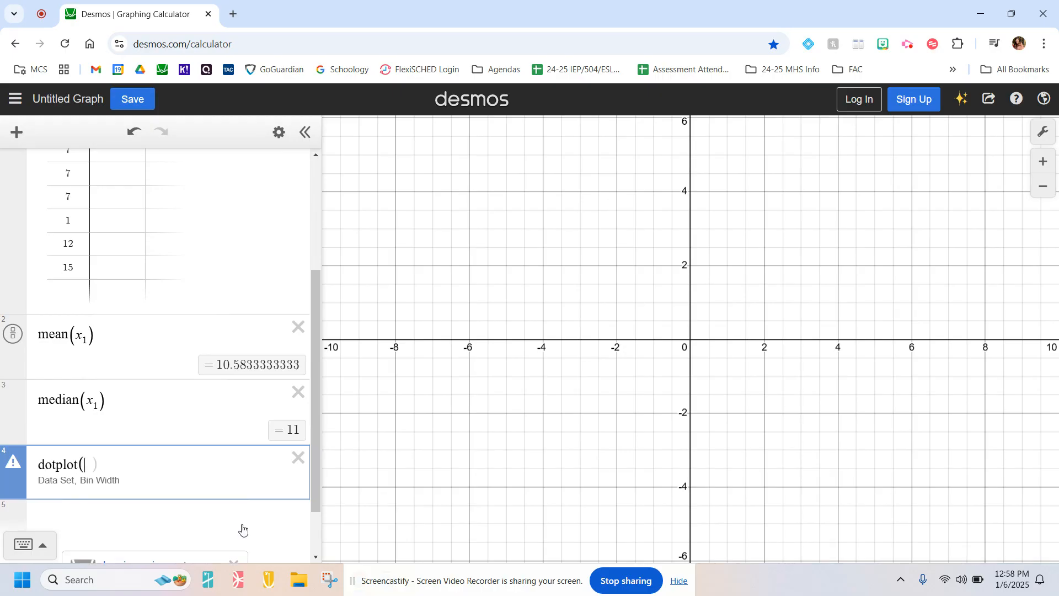
text(x1)
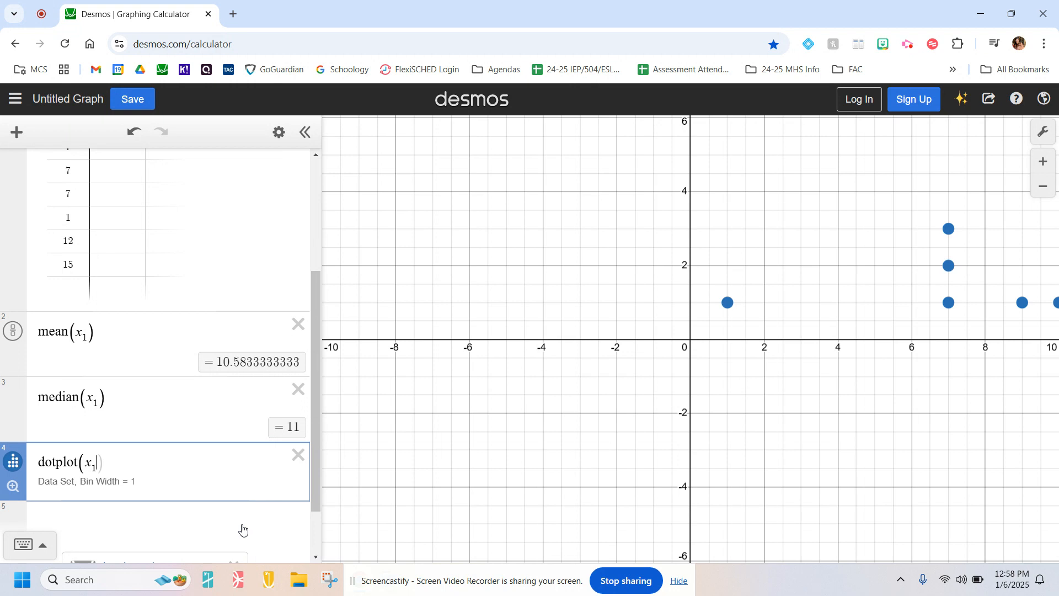
key(Return)
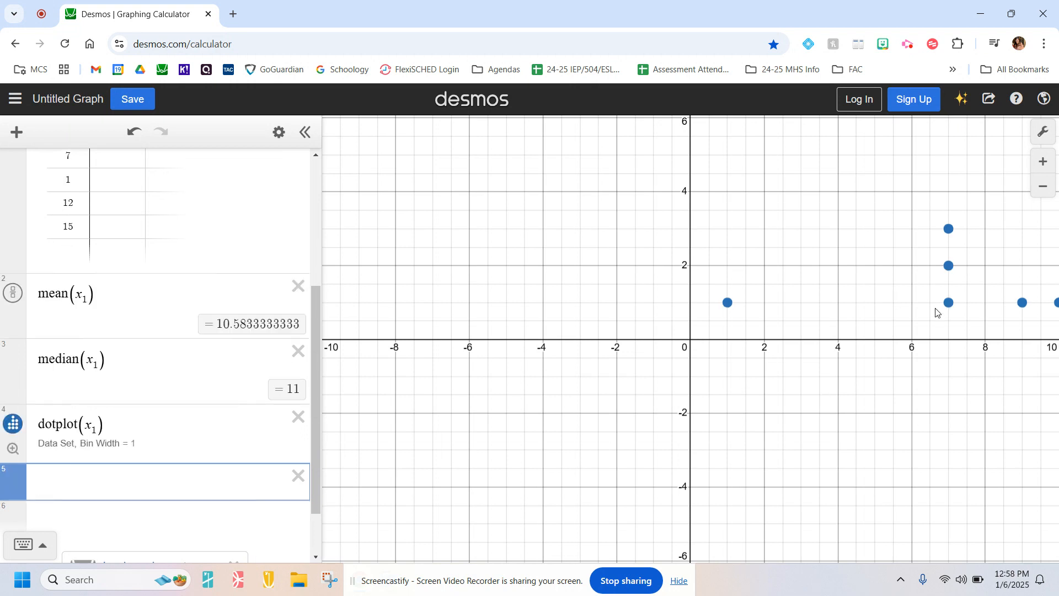
click(13, 449)
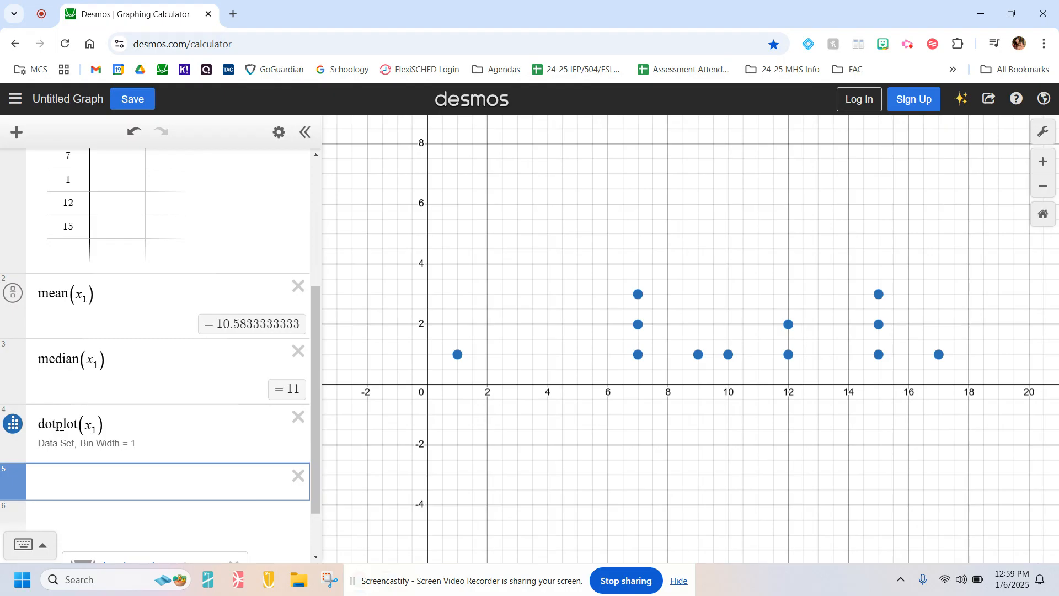
text(range)
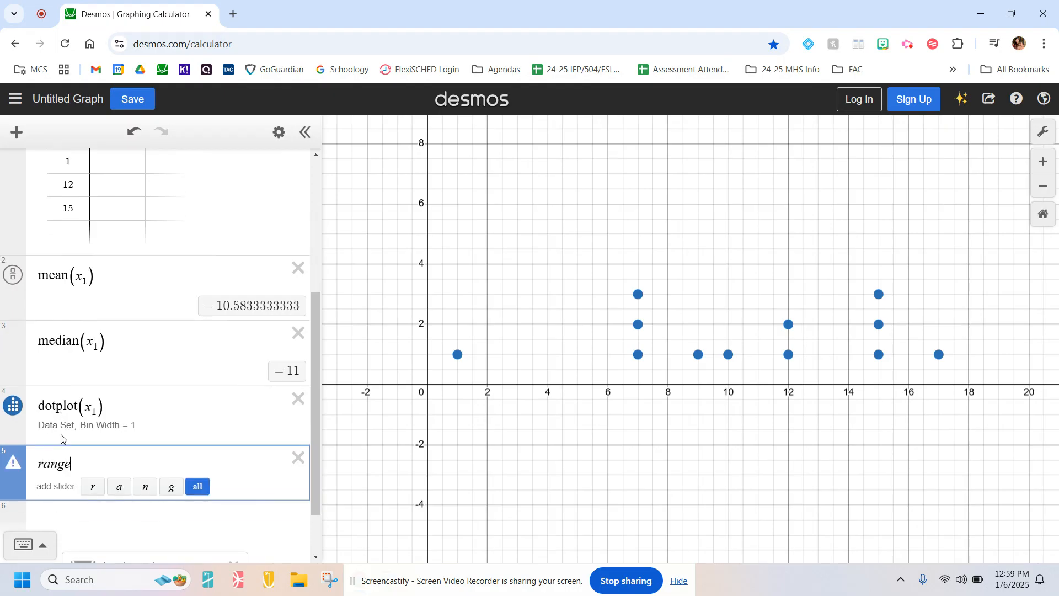
key(BackSpace)
key(BackSpace)
key(BackSpace)
key(BackSpace)
key(BackSpace)
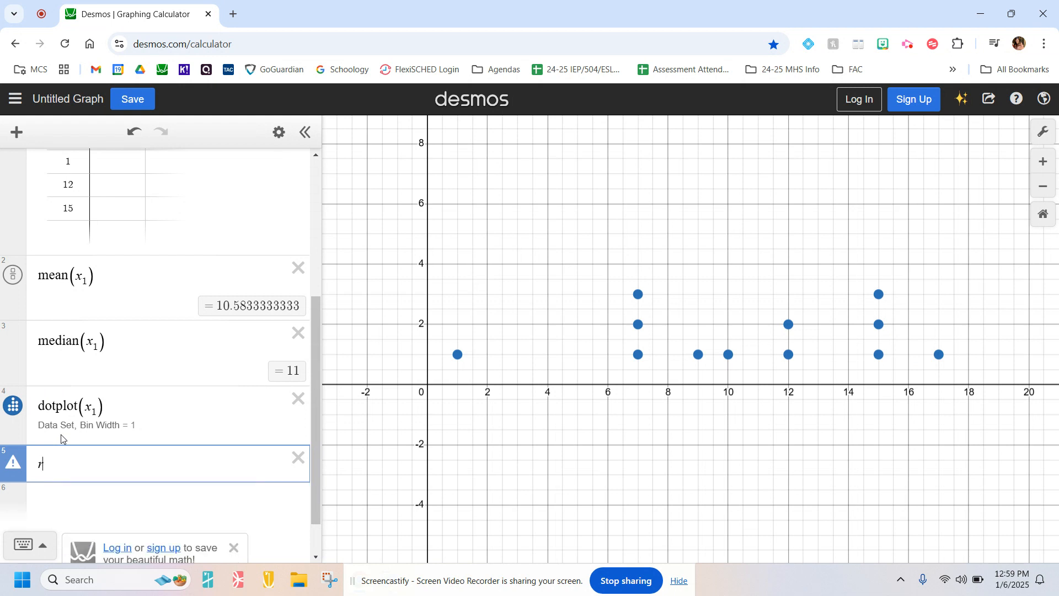
Step: Calculate the range of the data in the empty line below the dot plot, using max(x₁) − min(x₁)
text(max()
text(x10)
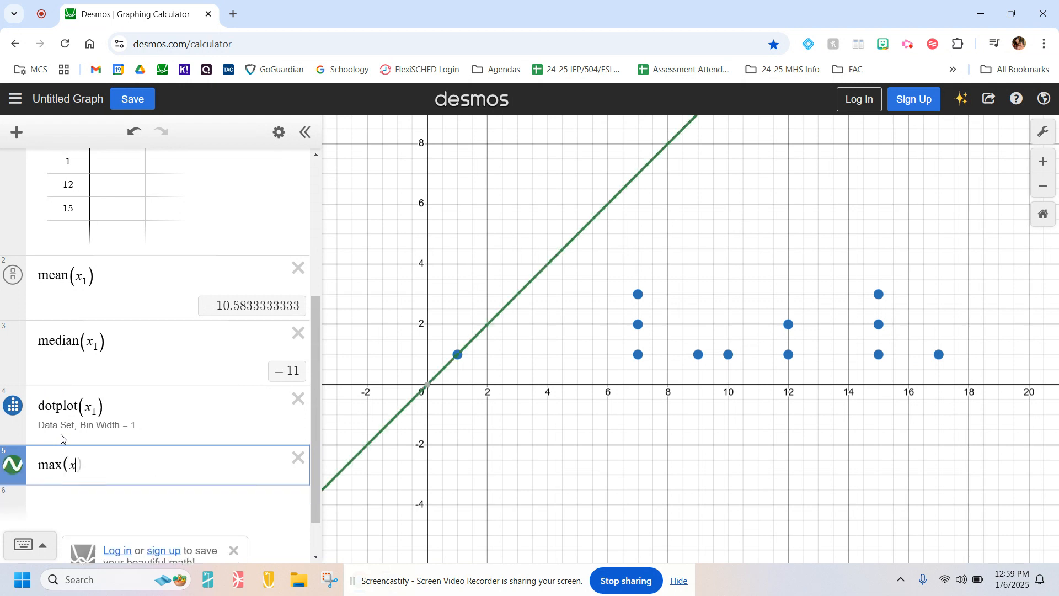
key(BackSpace)
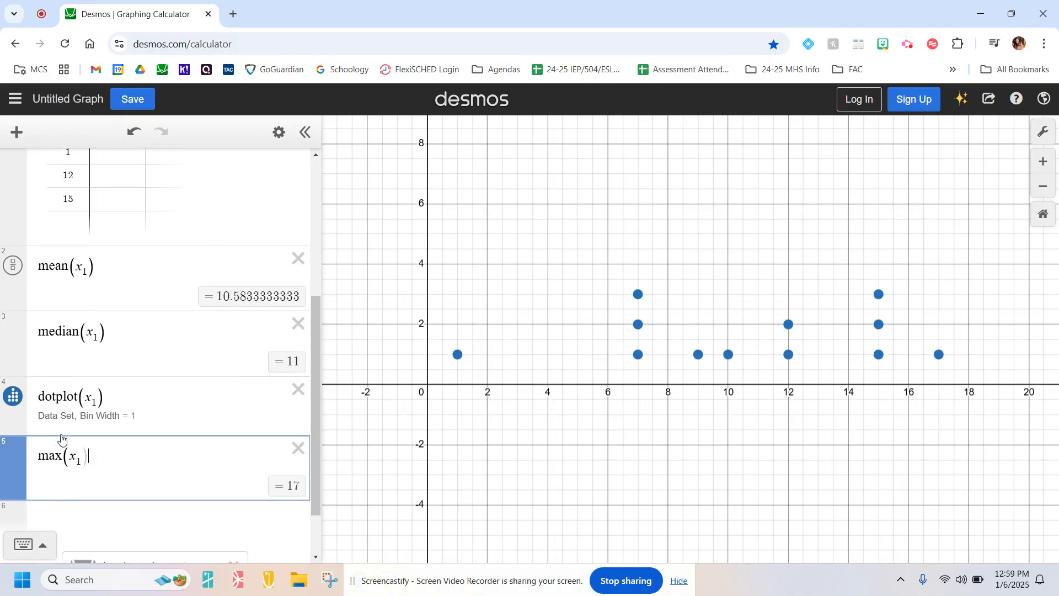
text()-min)
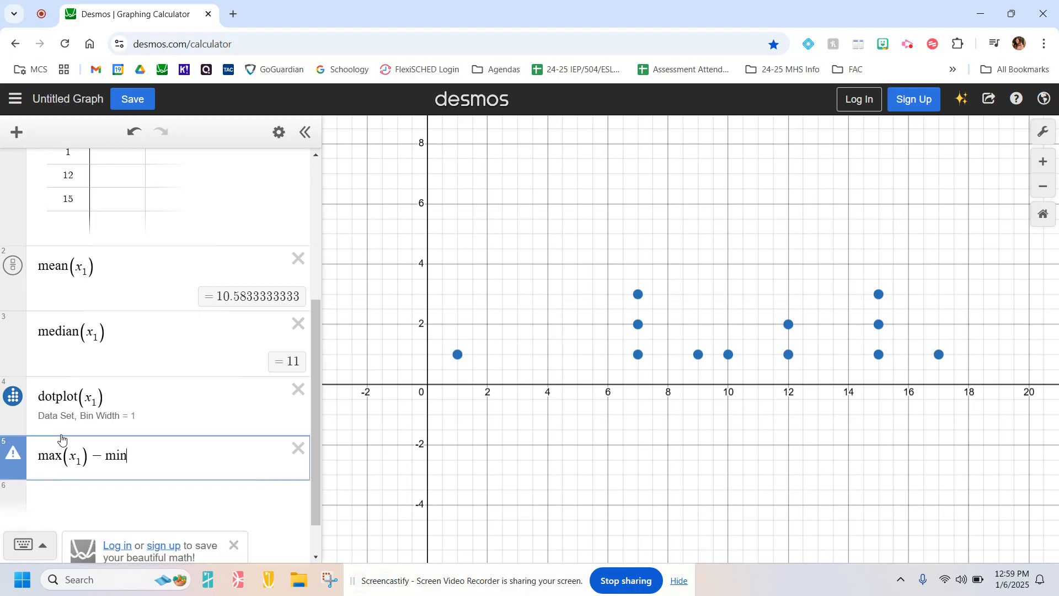
text((x1)
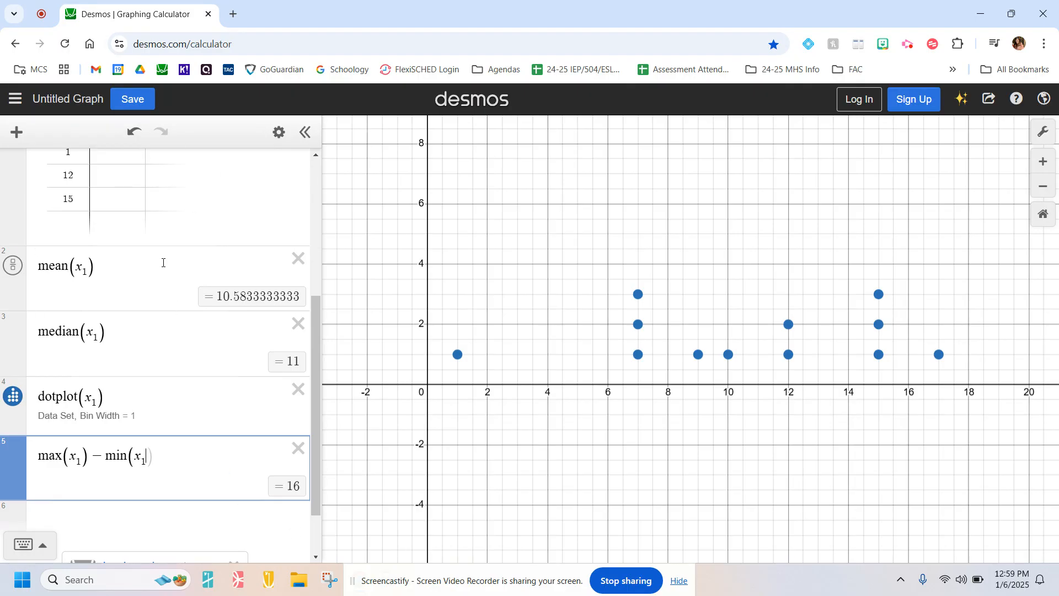
Step: Delete the mean, median, dot plot and range expressions together with the data table
click(297, 259)
click(298, 258)
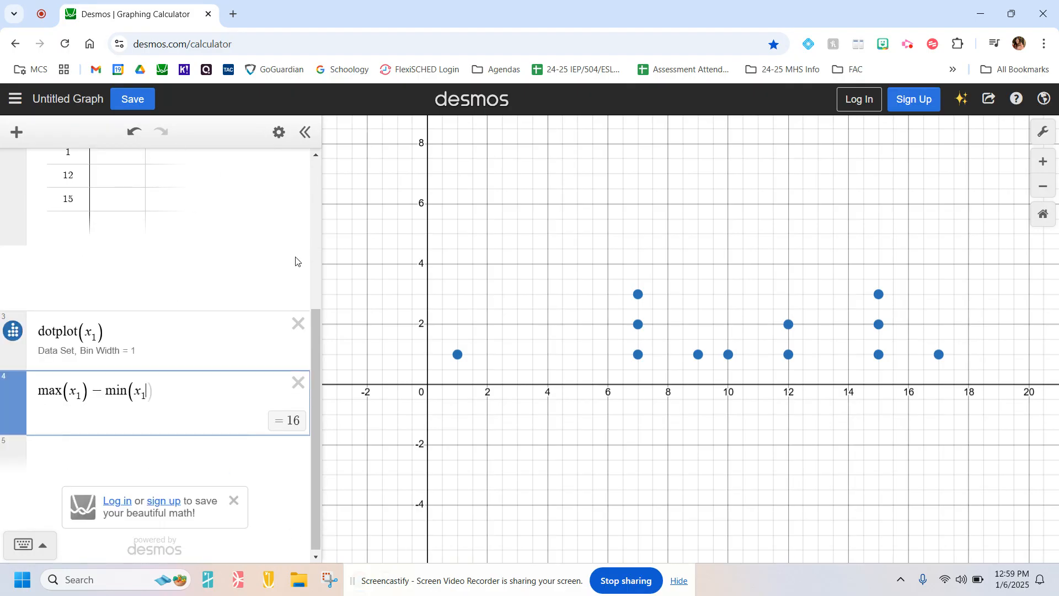
click(298, 321)
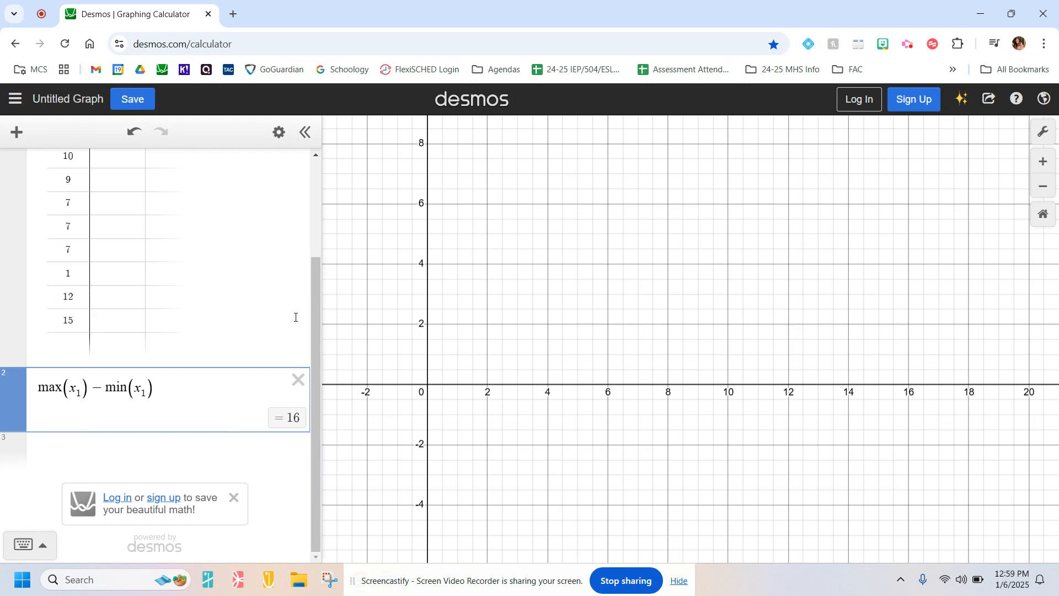
click(297, 380)
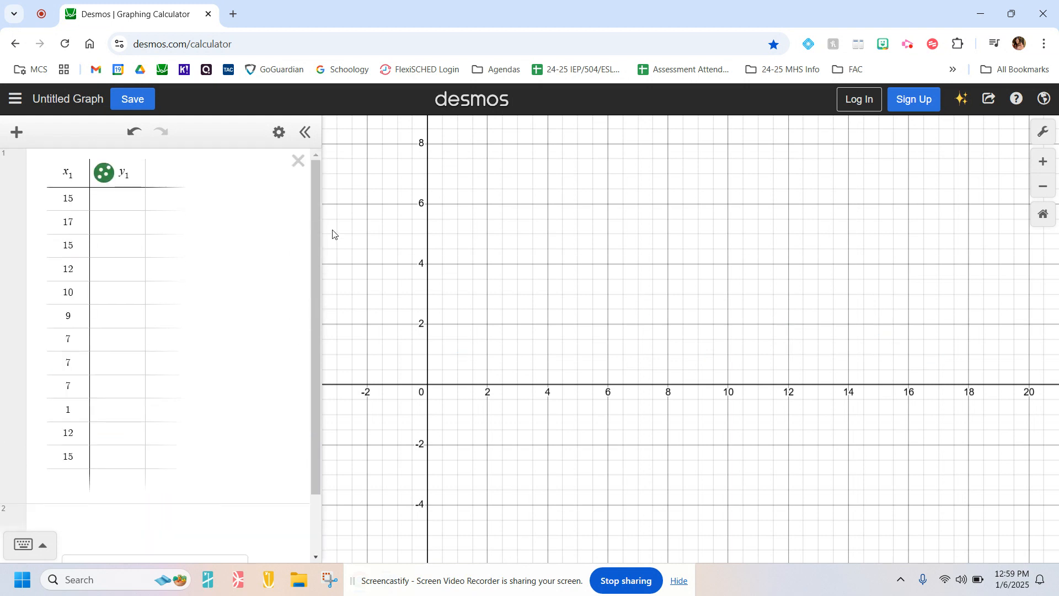
click(297, 165)
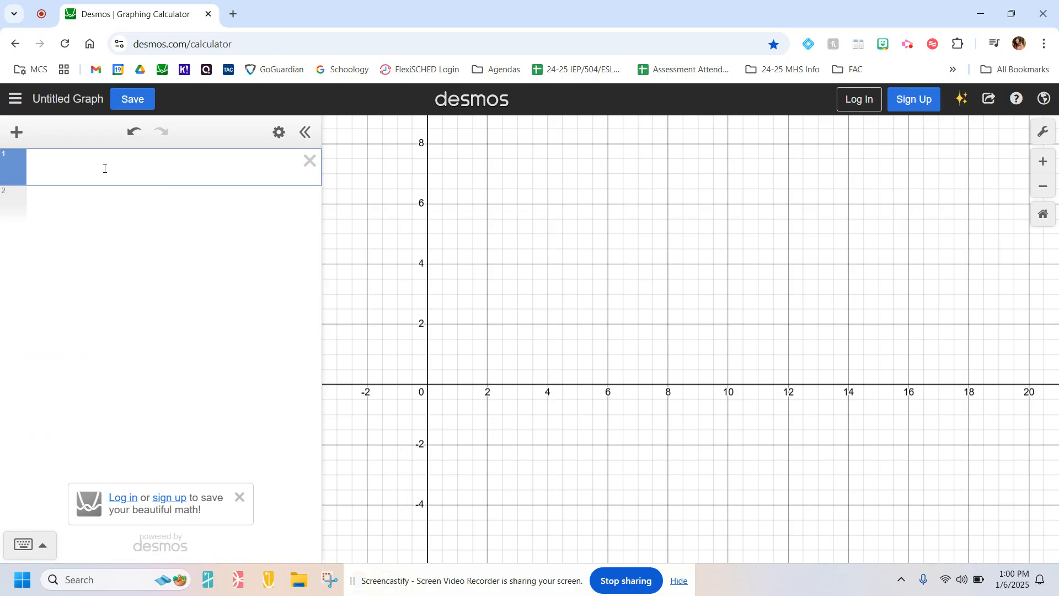
Step: Define the data list d = [3,2,1,2,4,0,6,3] in the first expression and start a new line below it
text(d=[)
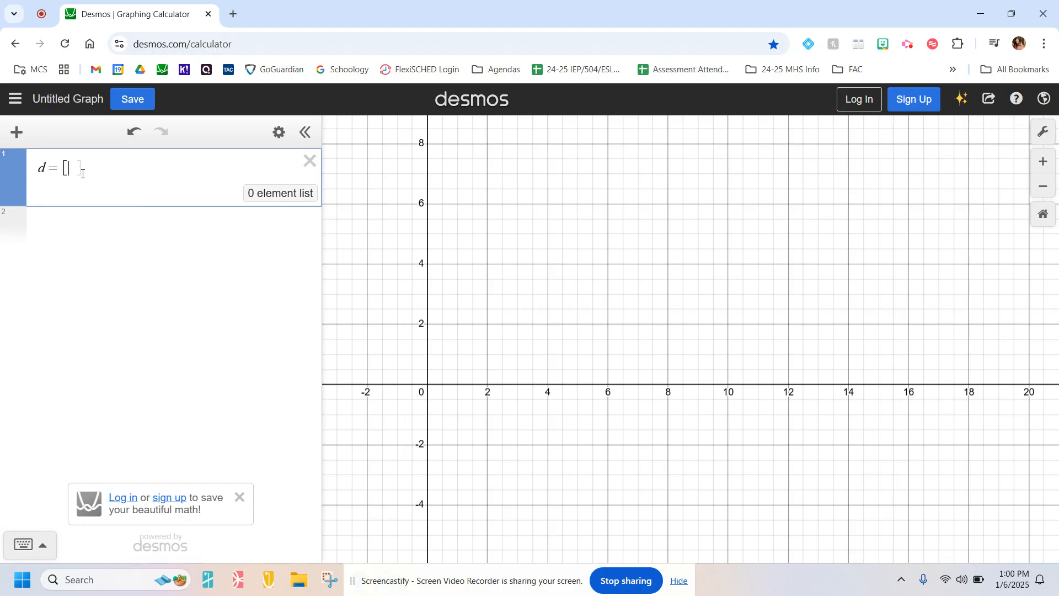
text(3,2,1,2,)
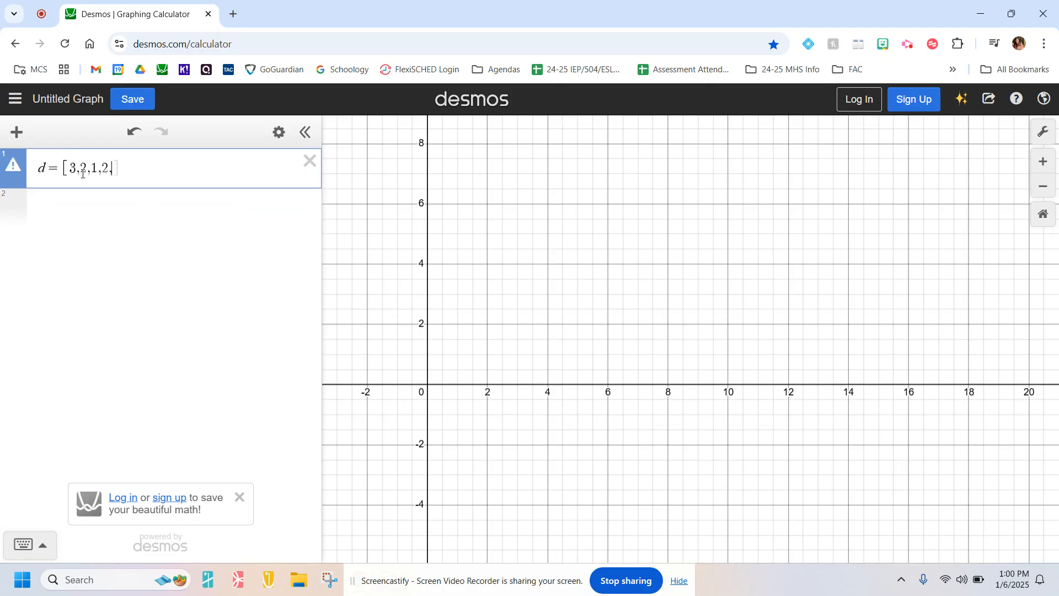
text(4,0)
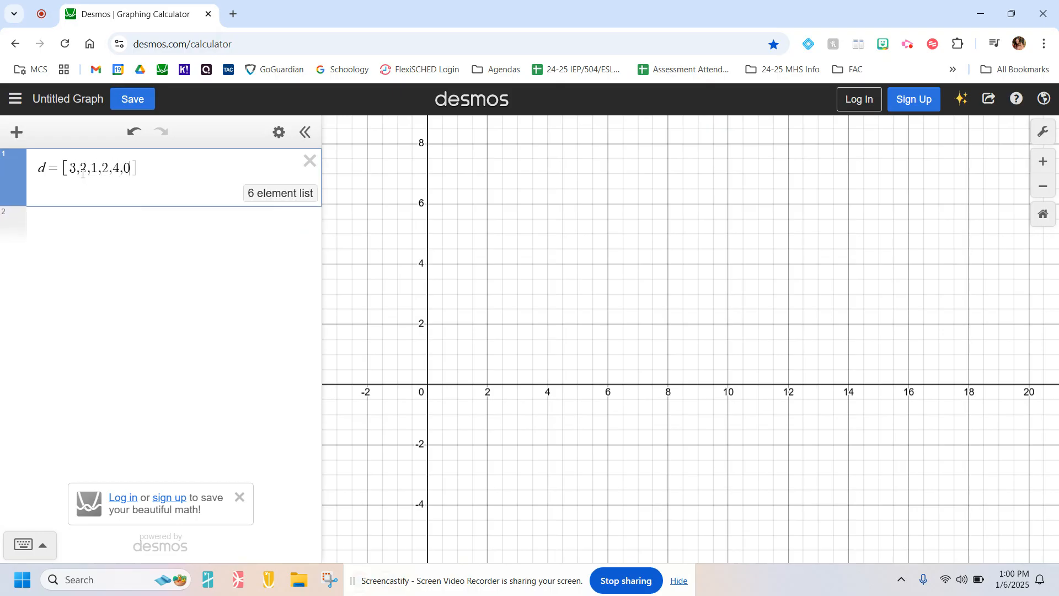
text(,)
text(6,3)
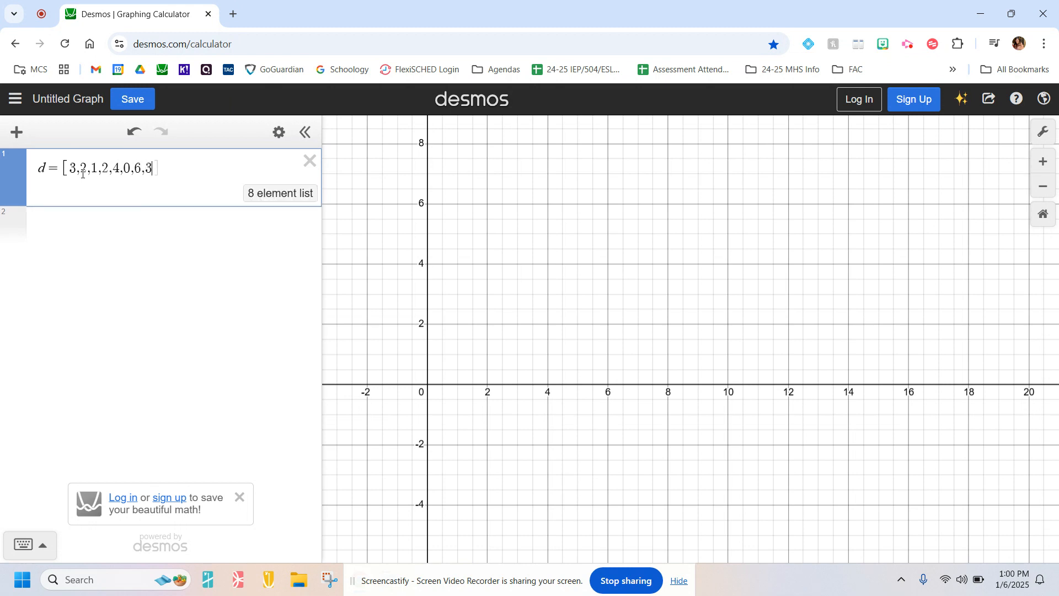
key(Return)
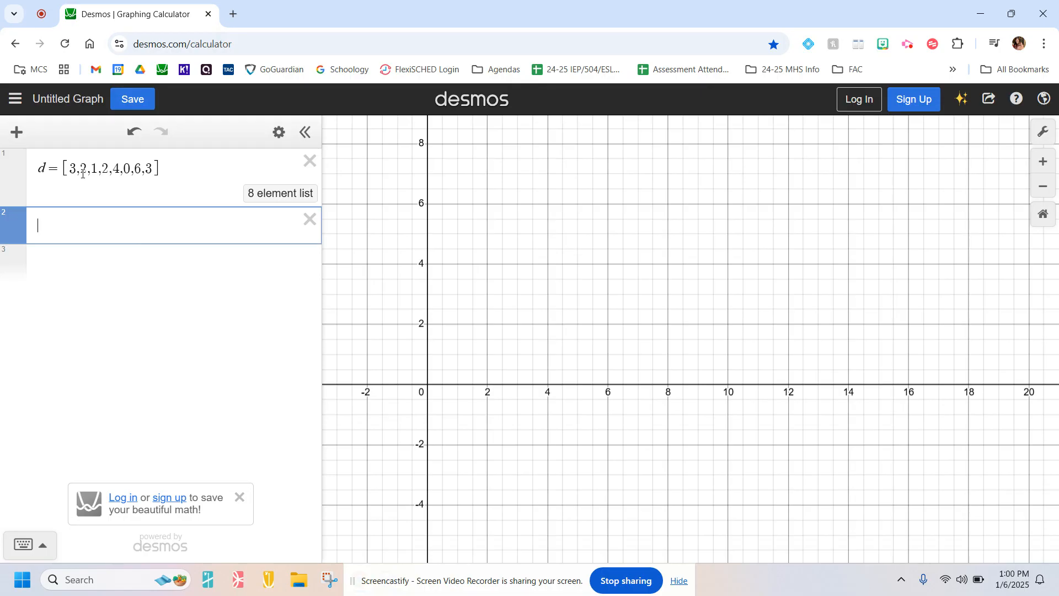
Step: Calculate the mean and median of list d with mean(d) and median(d) on separate lines, and start a new line below
text(mean()
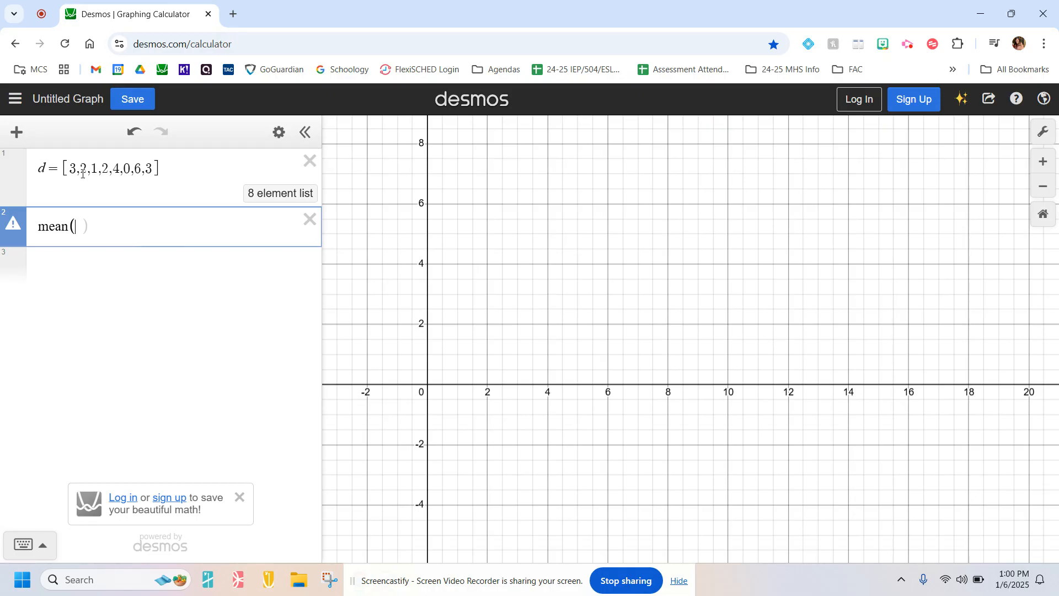
text(d)
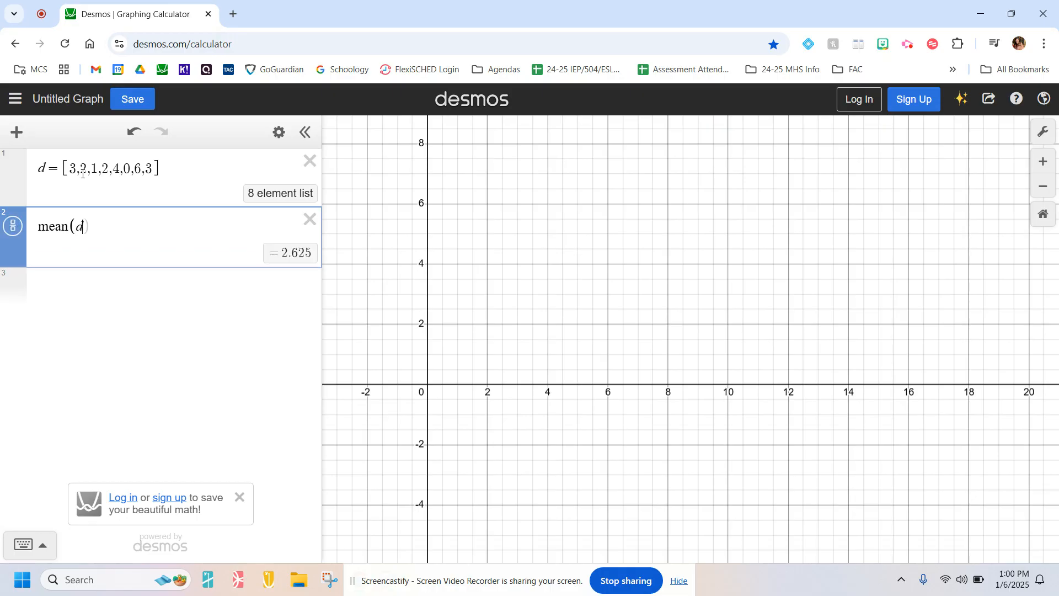
key(Return)
text(median)
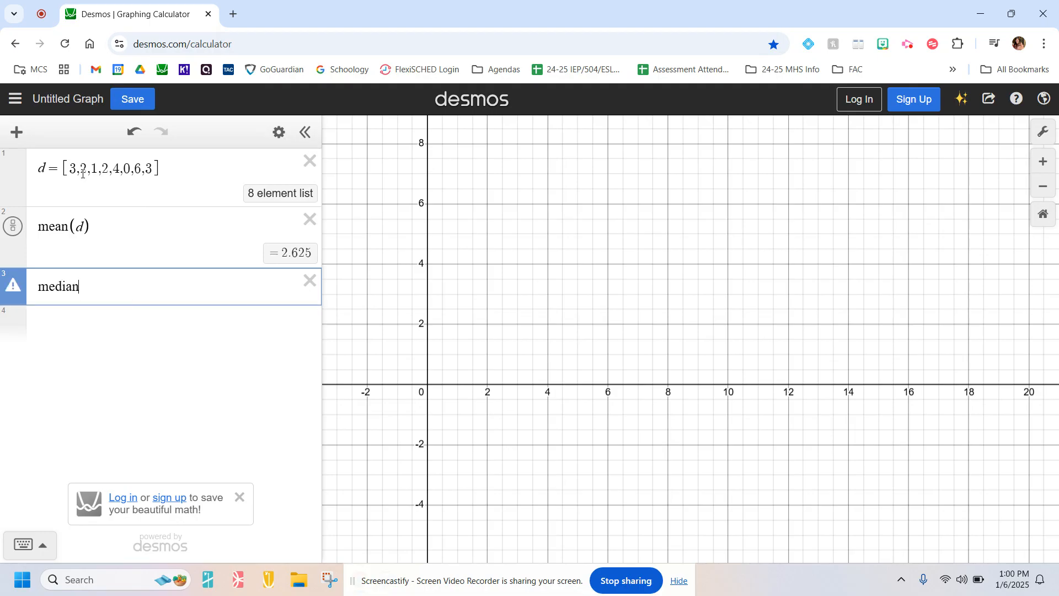
text((d)
text())
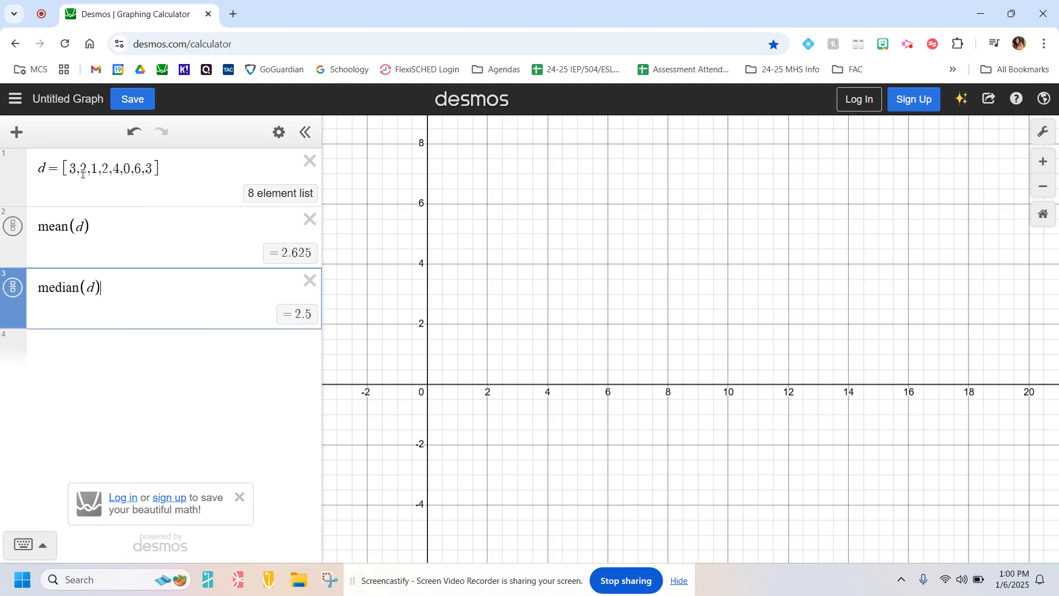
key(Return)
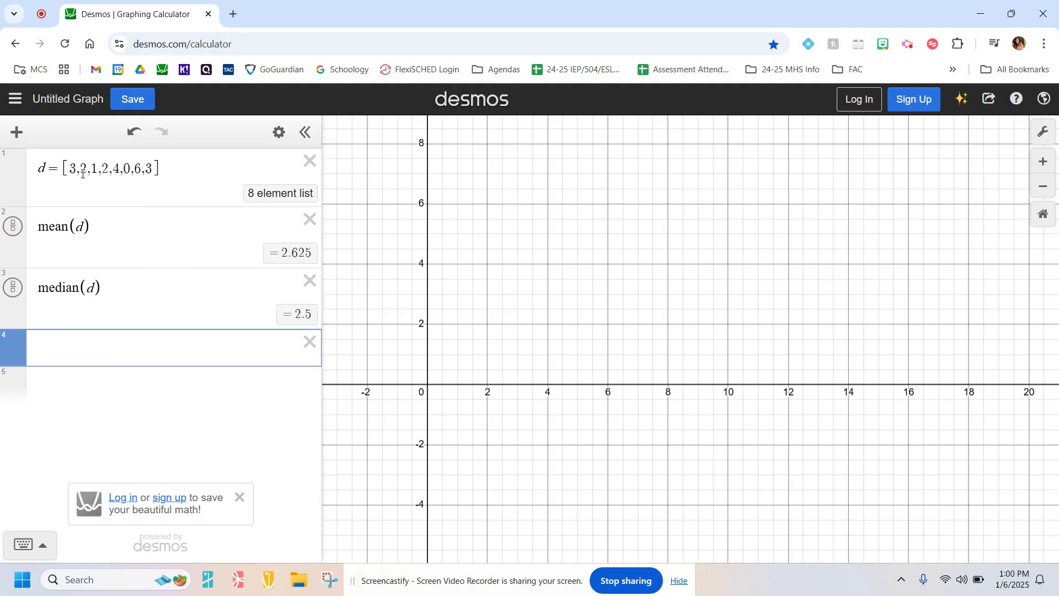
Step: Plot list d with dotplot(d) in the empty line below the median and start a new expression line
text(dotplo)
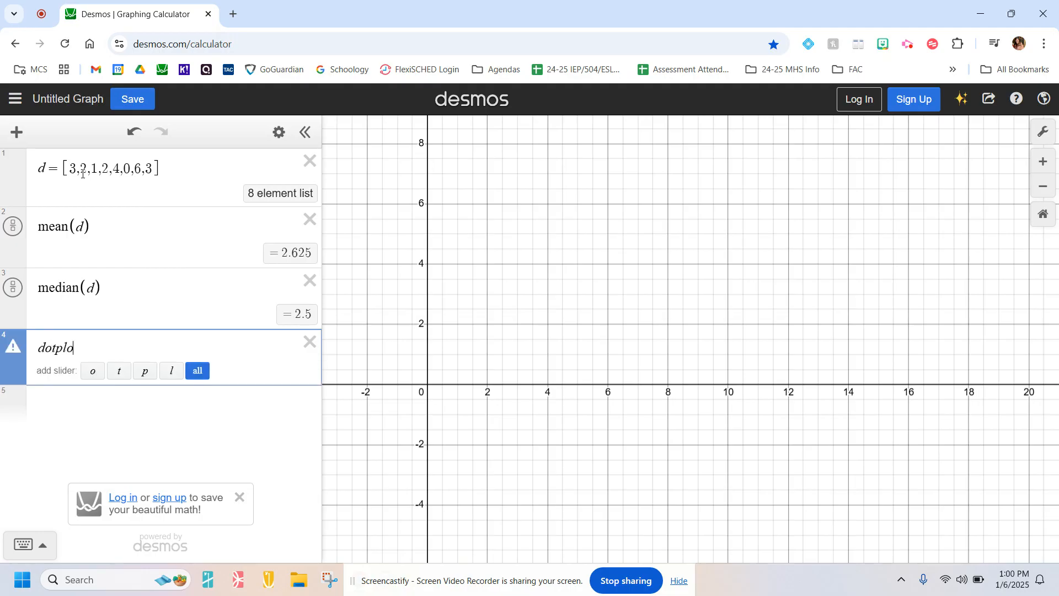
text(t(d)
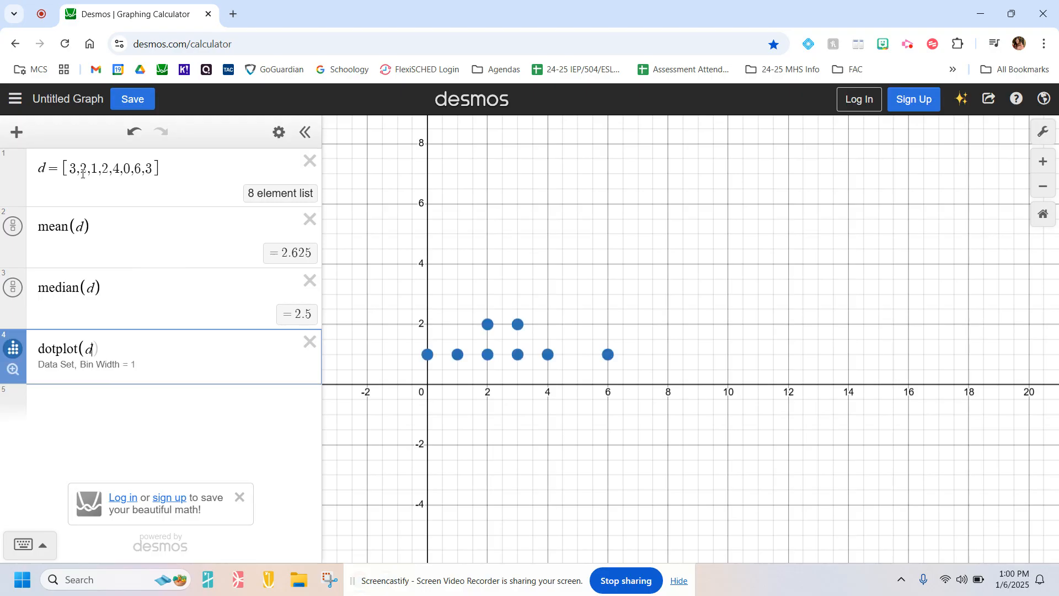
key(Return)
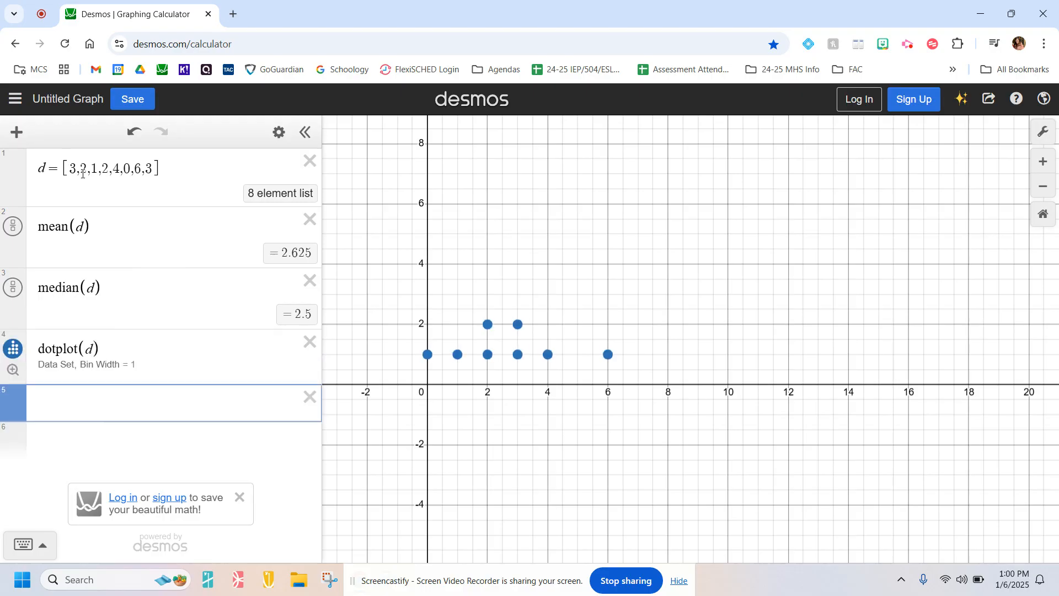